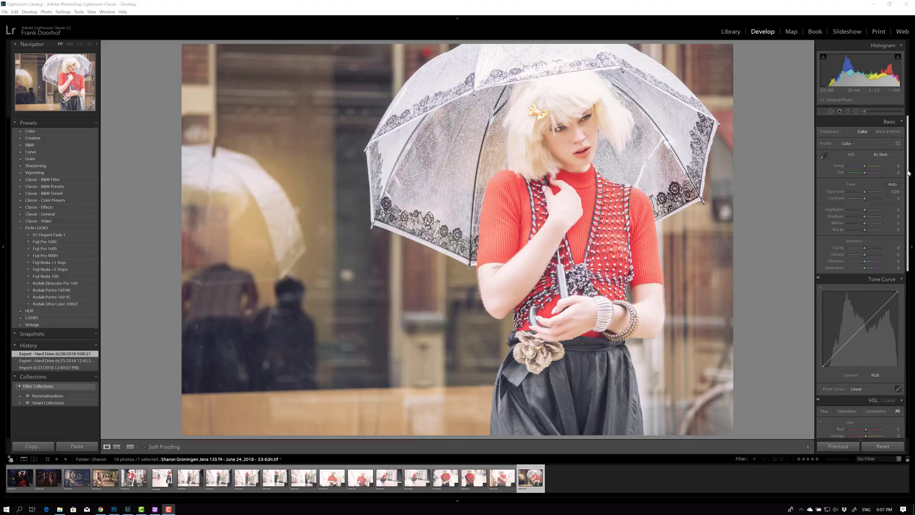
Step: Adjust Red in the HSL panel: slight hue shift, saturation +5, luminance -45
scroll(908, 189, "down", 2)
left_click_drag(909, 190, 908, 283)
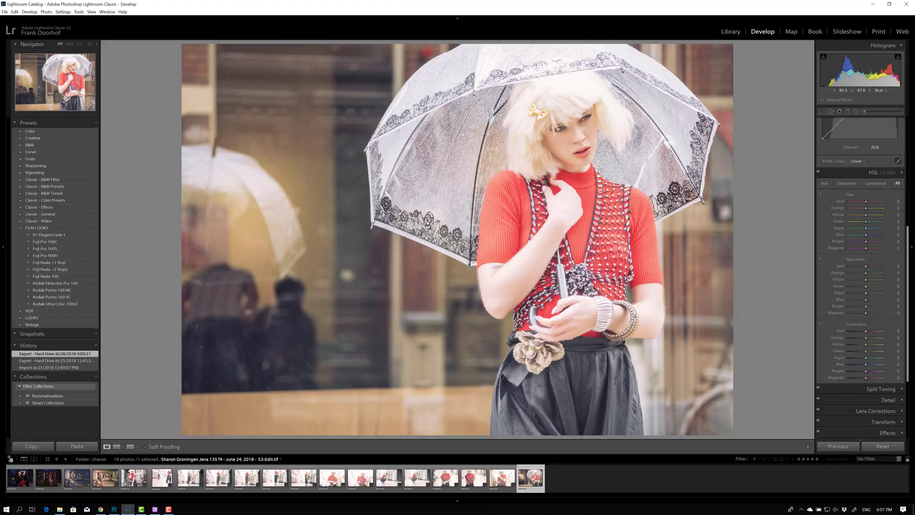
mouse_move(865, 201)
left_mouse_down()
mouse_move(849, 199)
mouse_move(878, 204)
mouse_move(864, 199)
left_mouse_up()
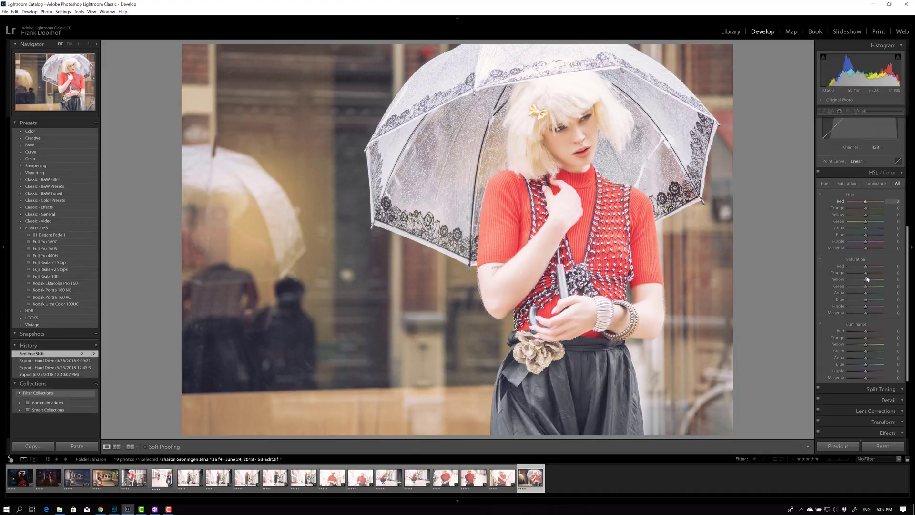
mouse_move(865, 266)
left_mouse_down()
mouse_move(888, 267)
mouse_move(839, 265)
mouse_move(869, 267)
left_mouse_up()
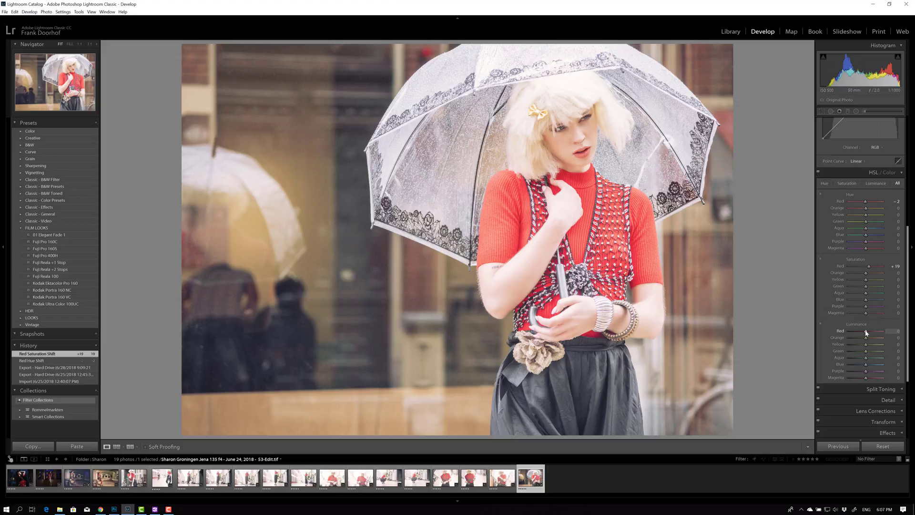
mouse_move(867, 333)
left_mouse_down()
mouse_move(876, 329)
mouse_move(850, 331)
left_mouse_up()
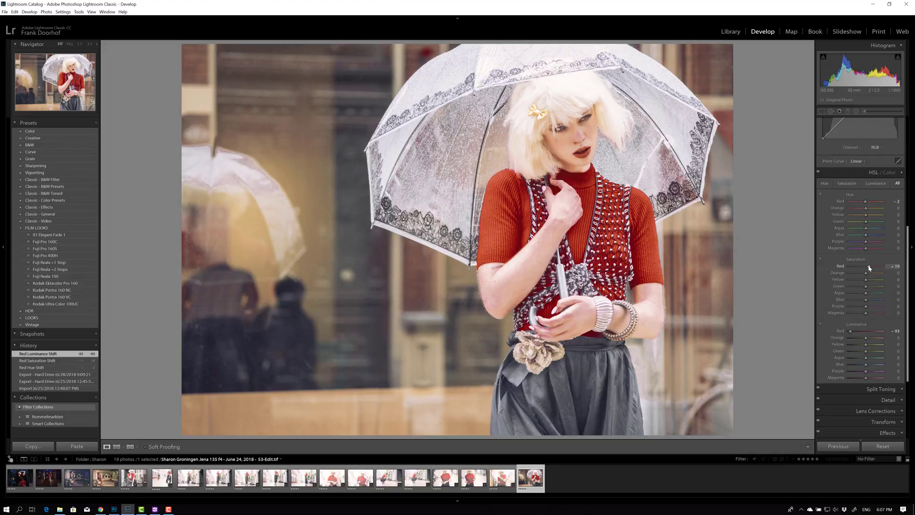
mouse_move(869, 268)
left_mouse_down()
mouse_move(881, 264)
mouse_move(866, 269)
left_mouse_up()
left_click_drag(849, 332, 855, 327)
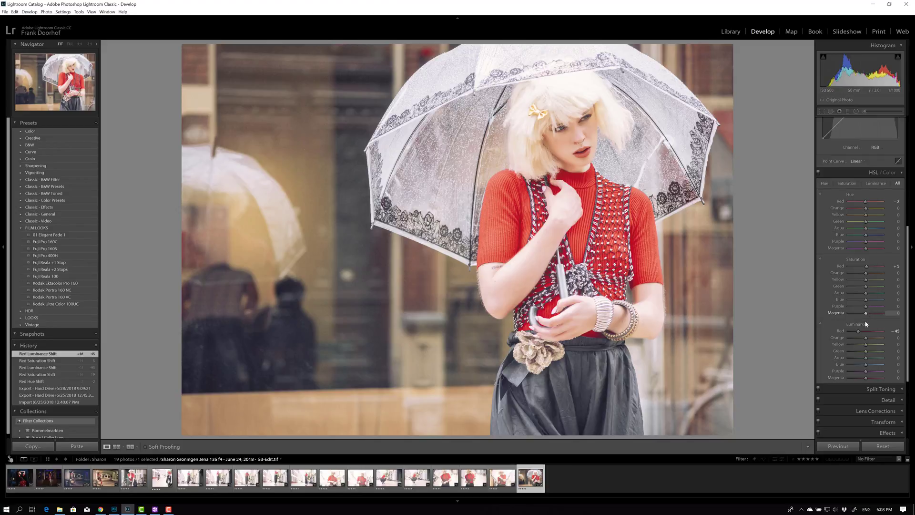
Step: Reset all develop settings via Settings > Reset All Settings, returning to the Basic panel
left_click(62, 12)
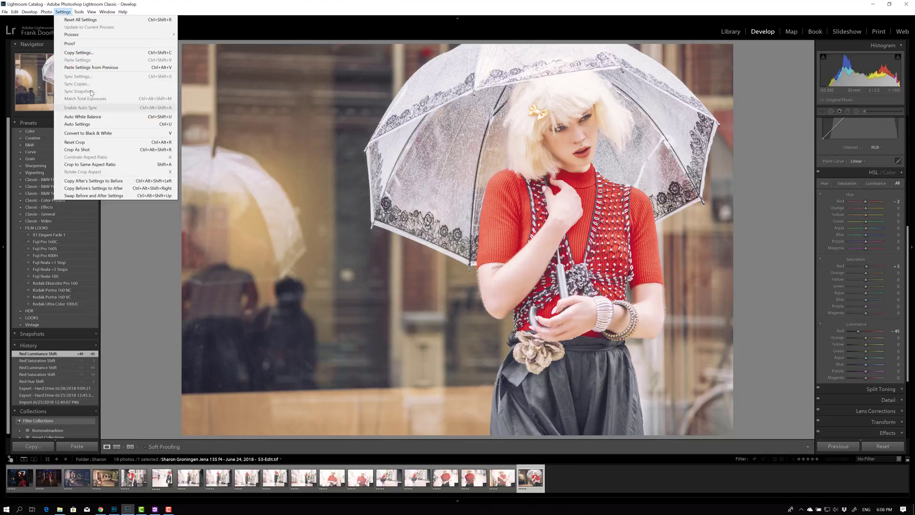
left_click(89, 20)
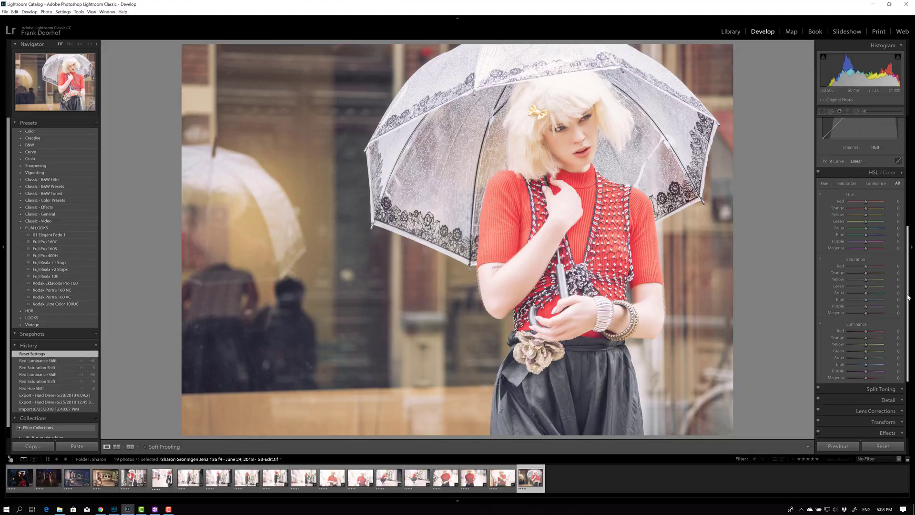
left_click_drag(908, 297, 897, 145)
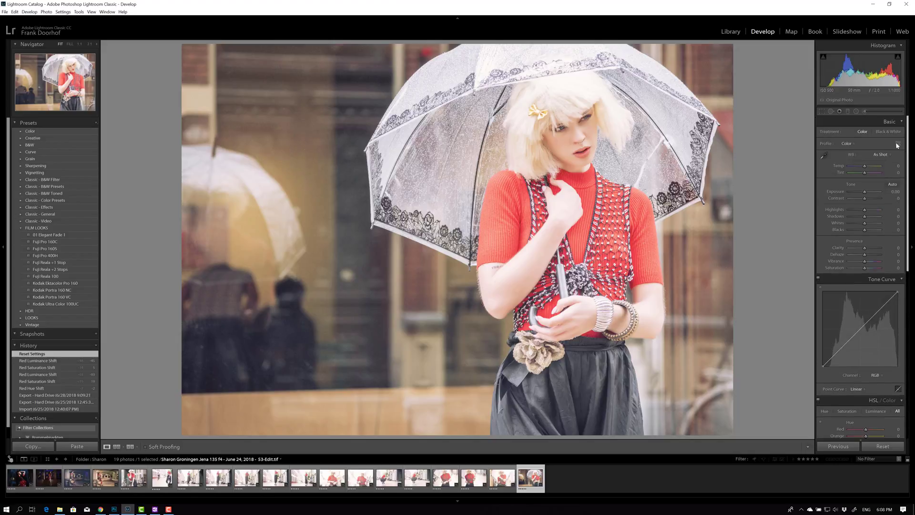
Step: Switch the treatment to Black & White and leave the B&W Mix Red at about +1
left_click(888, 131)
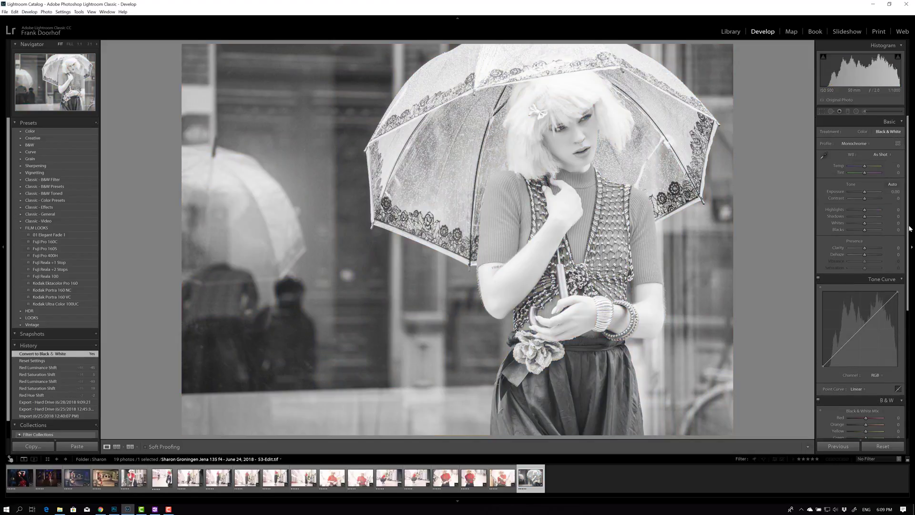
scroll(909, 229, "down", 5)
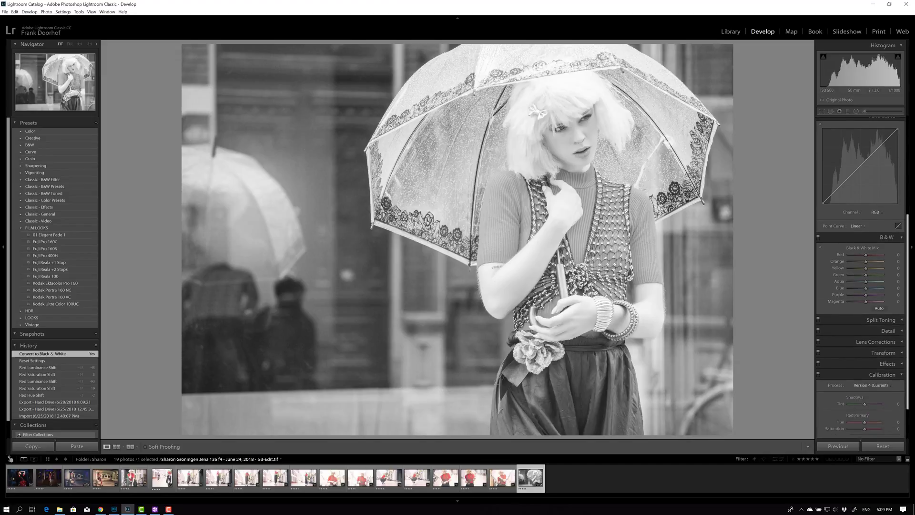
scroll(849, 308, "down", 2)
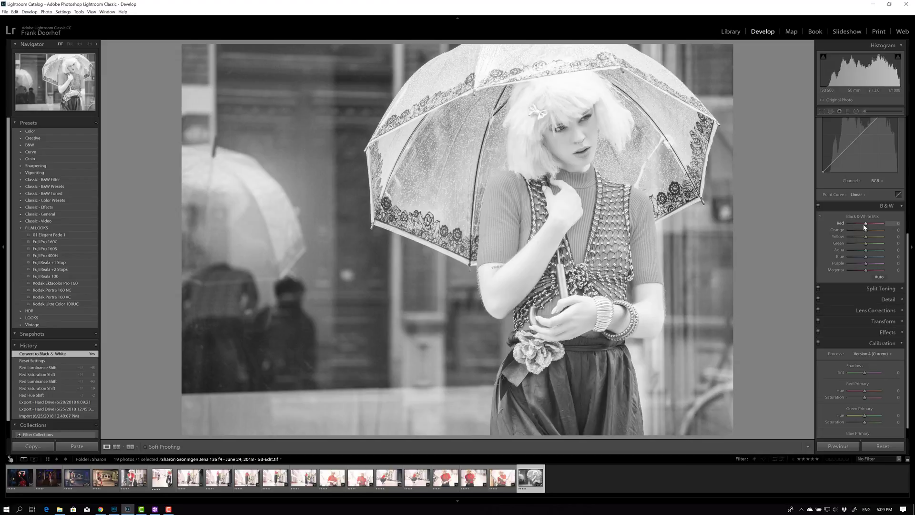
mouse_move(868, 222)
left_mouse_down()
mouse_move(876, 222)
mouse_move(854, 222)
mouse_move(867, 223)
left_mouse_up()
left_click_drag(866, 222, 863, 224)
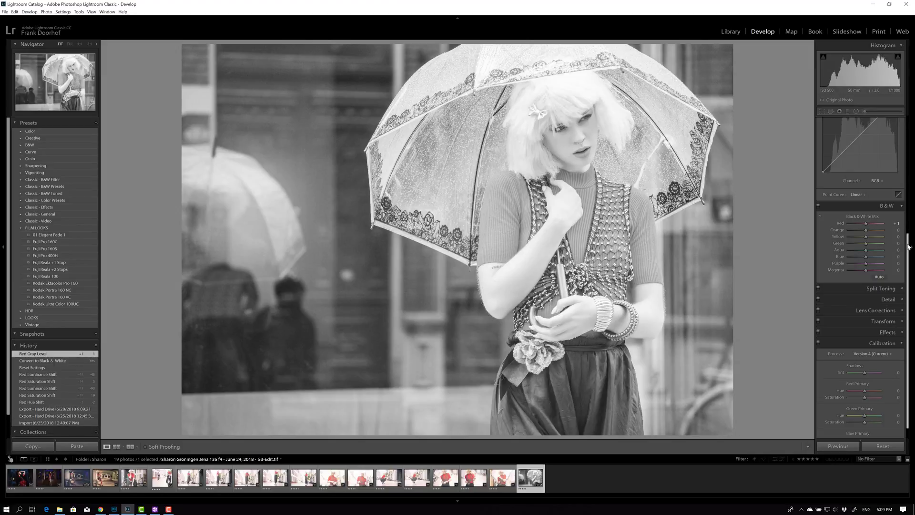
Step: Set Exposure -0.35, Contrast +72, Highlights -36, Shadows -4 and Blacks -40 in the Basic panel
scroll(908, 167, "up", 3)
scroll(908, 167, "up", 3)
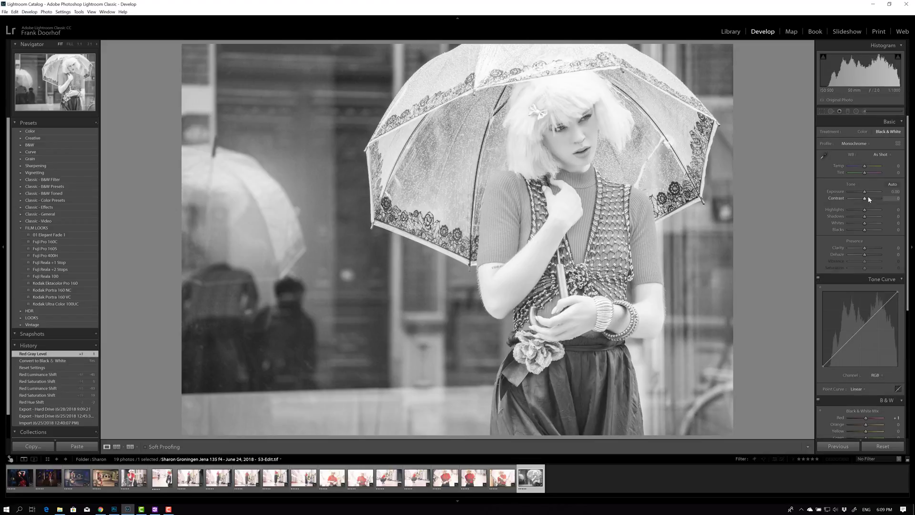
left_click_drag(866, 195, 861, 230)
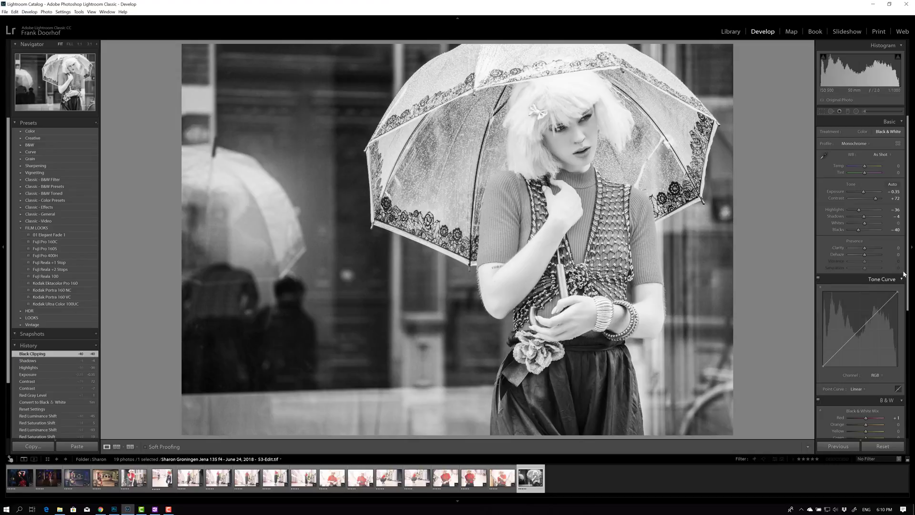
Step: Set the B&W Mix Red slider to -47 to darken the red top and vest
left_click_drag(909, 271, 913, 352)
scroll(830, 234, "down", 3)
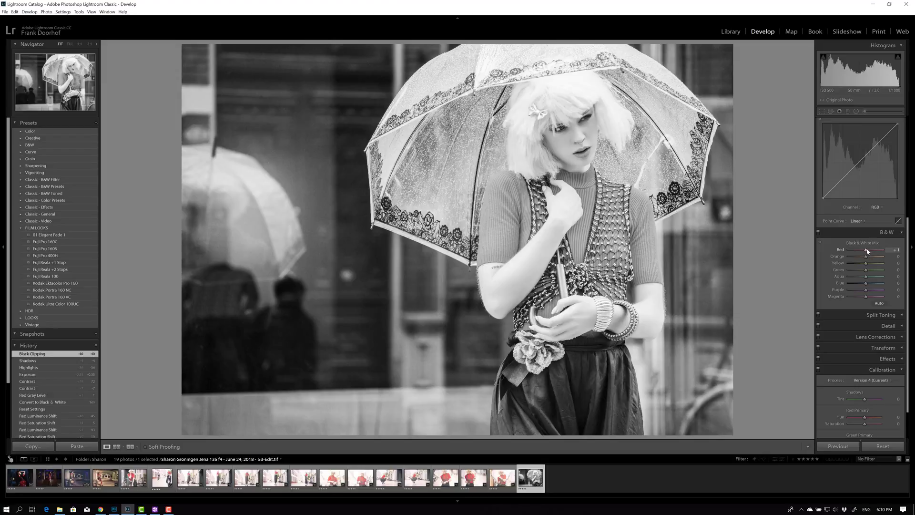
left_click_drag(866, 252, 855, 250)
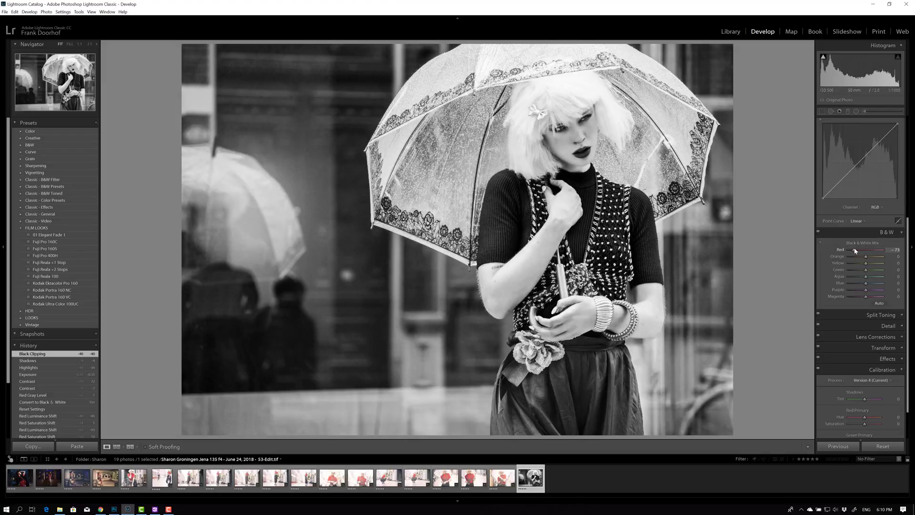
left_click_drag(855, 250, 885, 251)
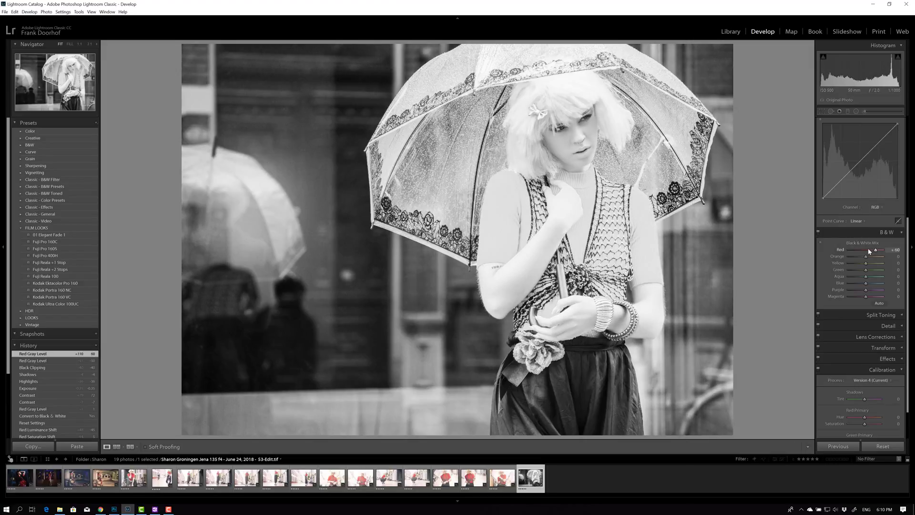
left_click_drag(868, 251, 859, 253)
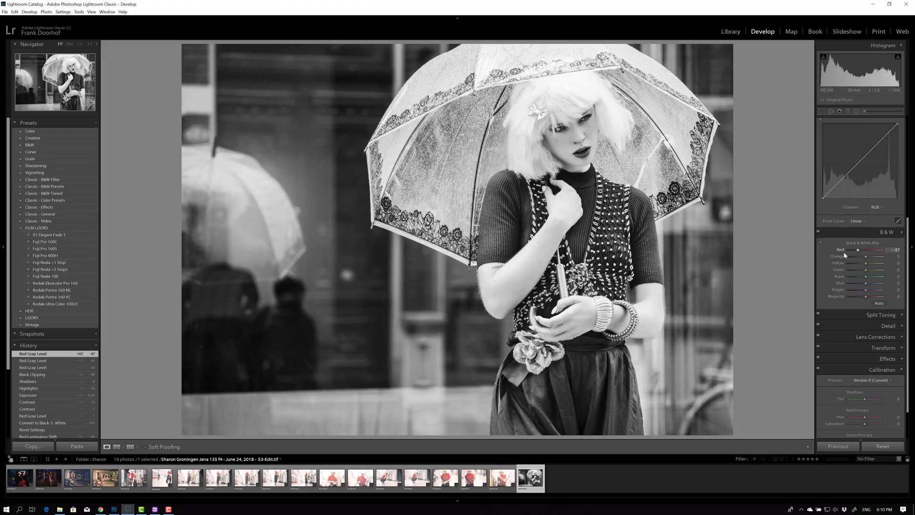
Step: Set the B&W Mix to Yellow +17, Orange +51, Magenta +65 and Red -70
scroll(866, 271, "down", 10)
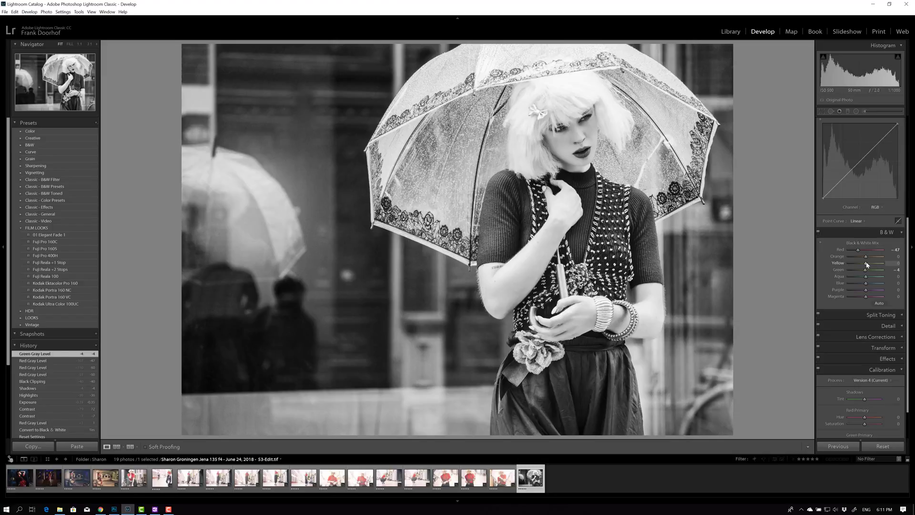
scroll(859, 262, "down", 13)
left_click_drag(858, 263, 867, 262)
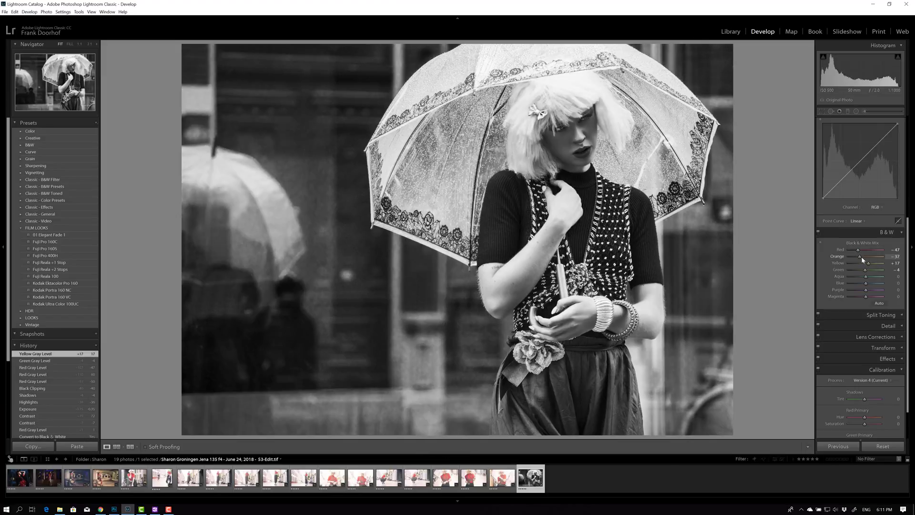
mouse_move(862, 256)
left_mouse_down()
mouse_move(880, 259)
mouse_move(854, 249)
mouse_move(874, 258)
left_mouse_up()
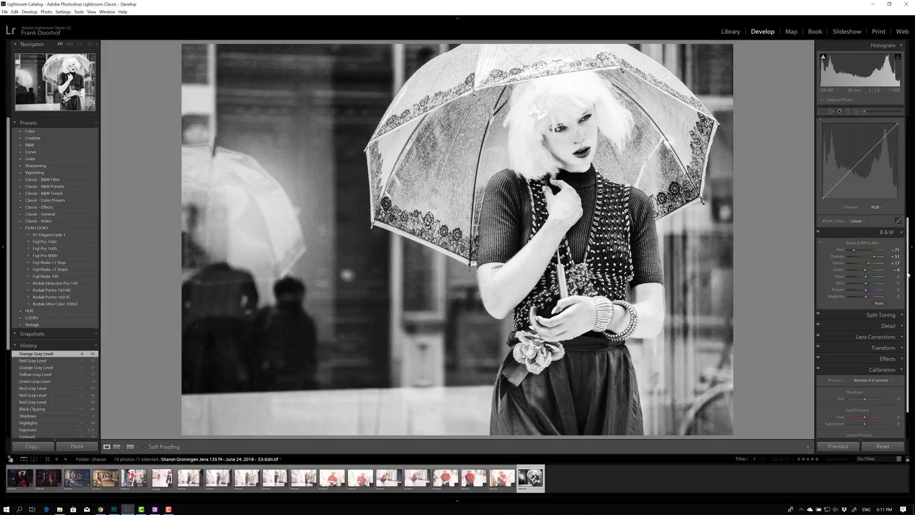
scroll(908, 275, "down", 2)
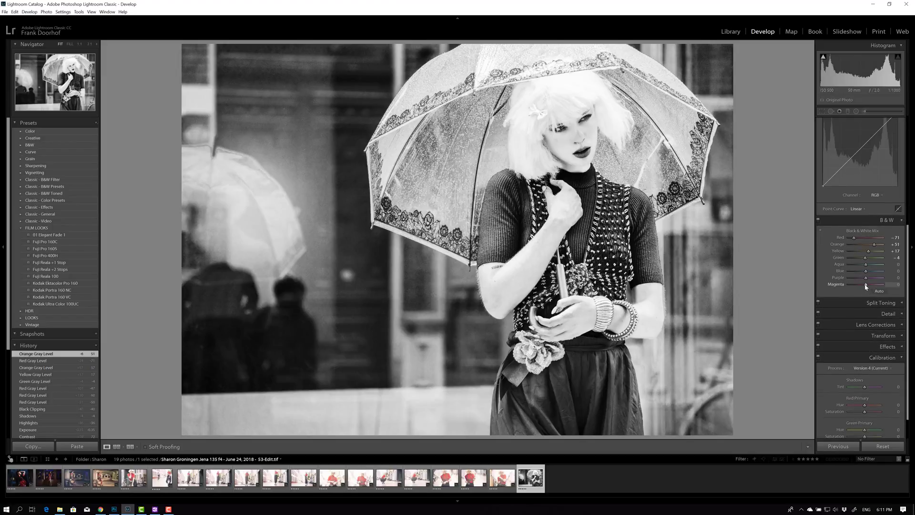
left_click_drag(866, 287, 894, 284)
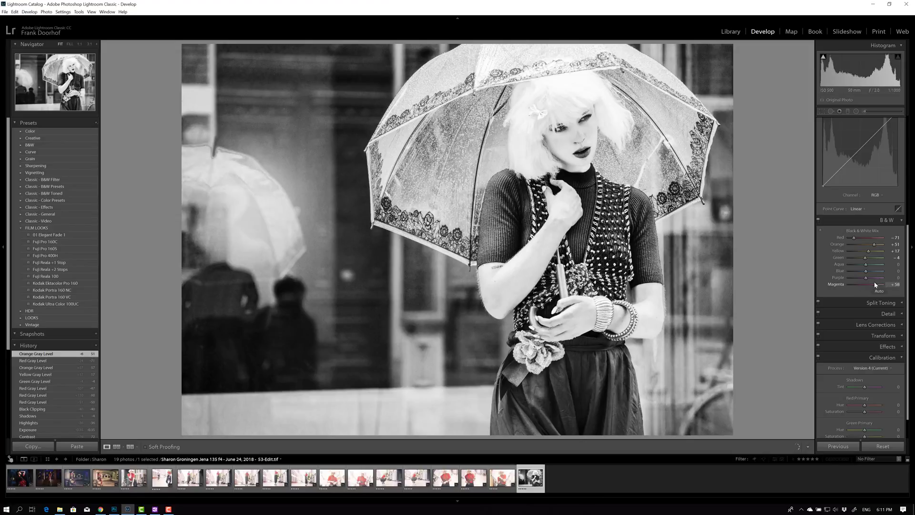
left_click_drag(854, 237, 857, 238)
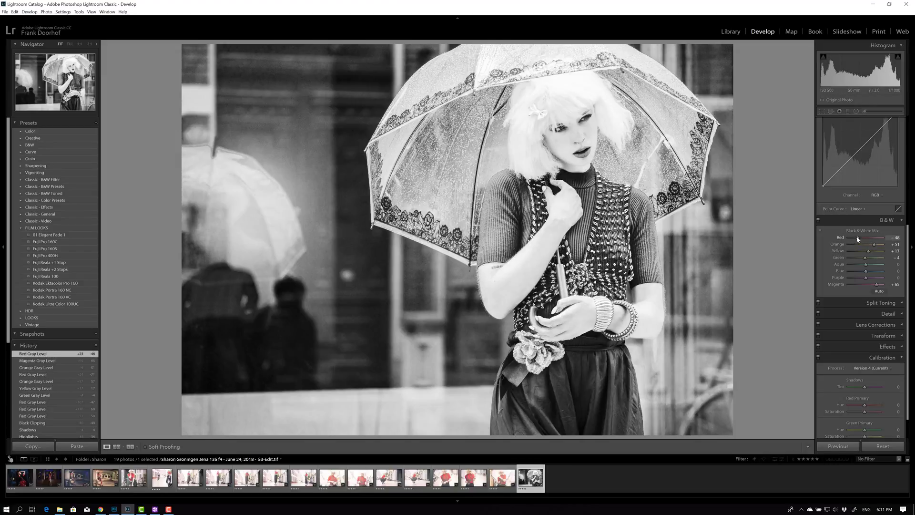
left_click_drag(856, 237, 853, 236)
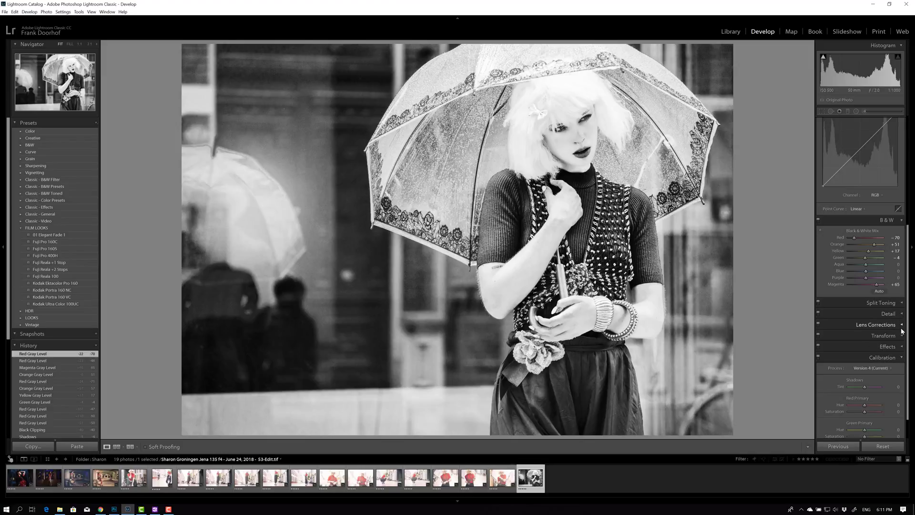
Step: Add a post-crop vignette with Amount -43 in the Effects panel
left_click(901, 347)
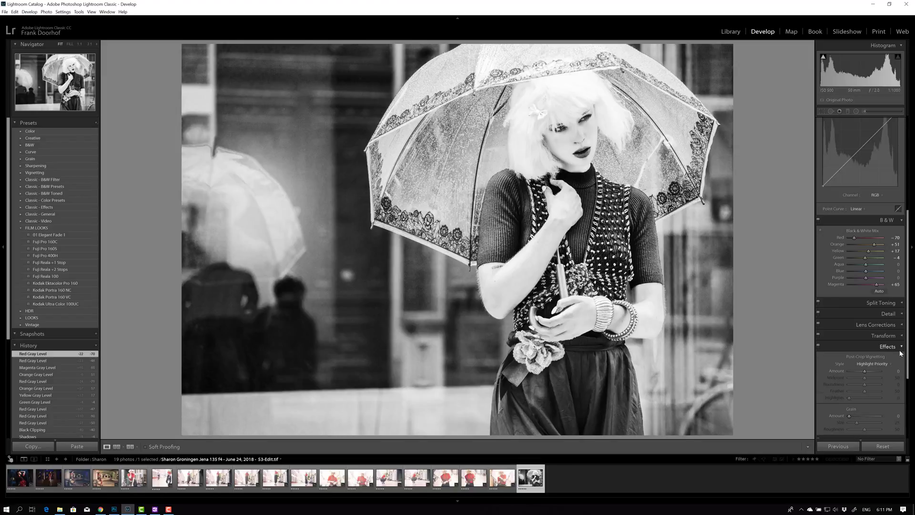
scroll(864, 333, "down", 2)
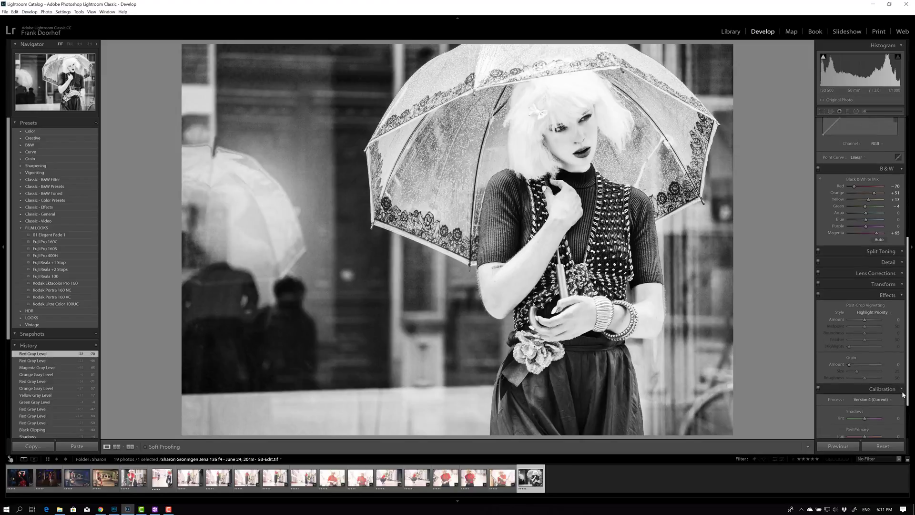
mouse_move(866, 318)
left_mouse_down()
mouse_move(851, 318)
mouse_move(858, 315)
left_mouse_up()
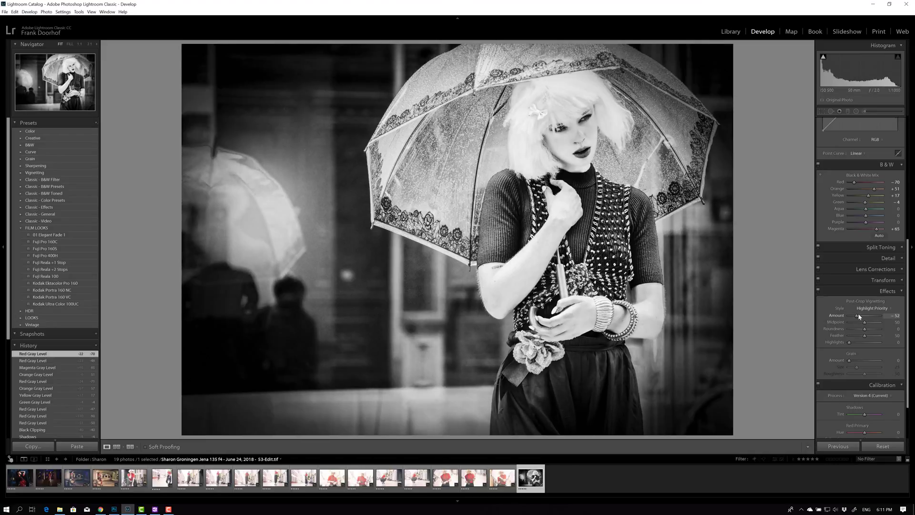